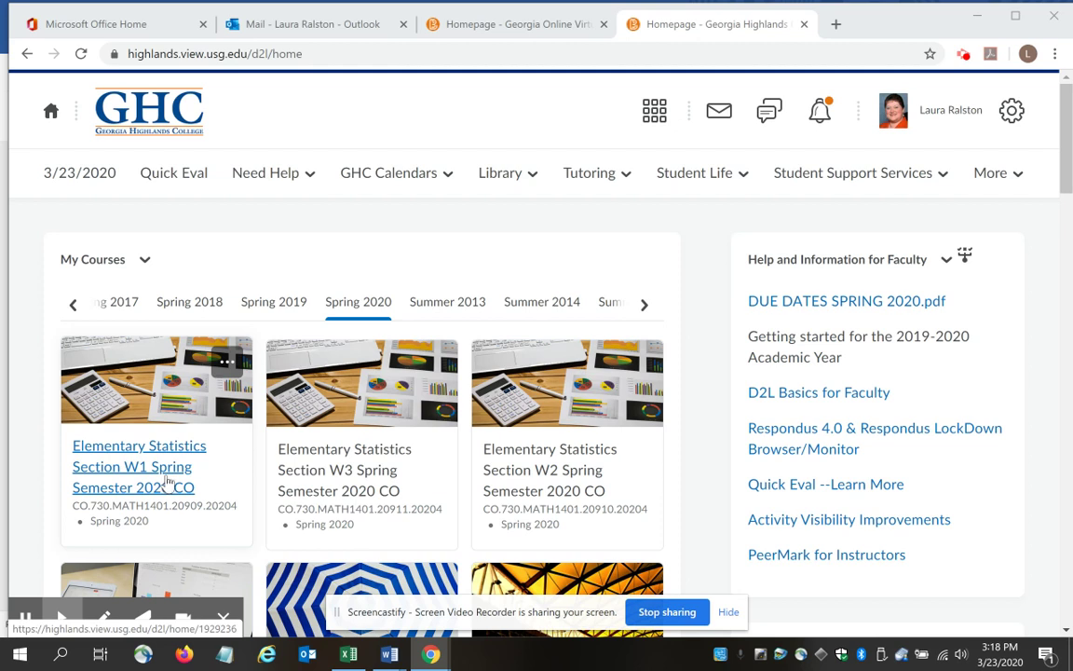
# Step: Open the quiz list of the Elementary Statistics Section W1 Spring Semester 2020 course
pyautogui.click(168, 480)
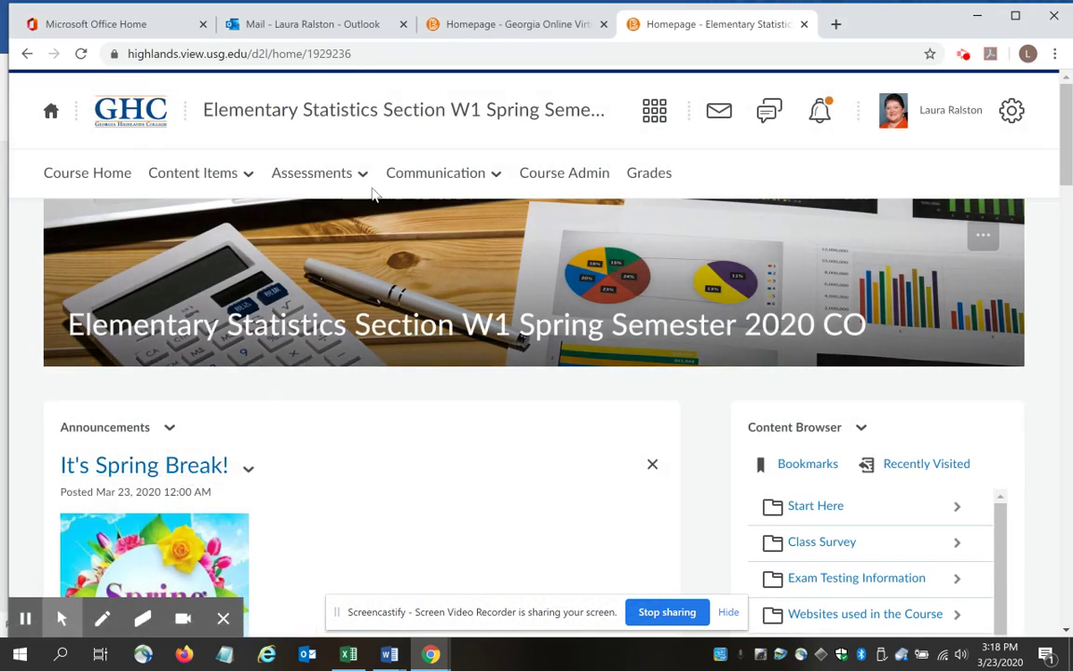
pyautogui.click(364, 177)
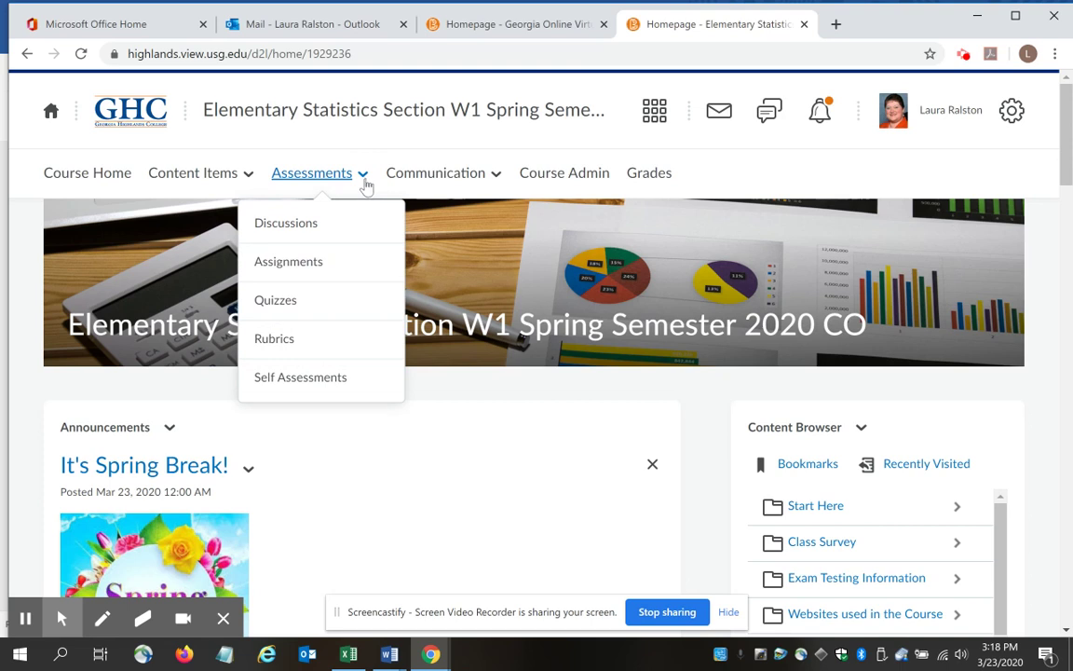
pyautogui.click(301, 309)
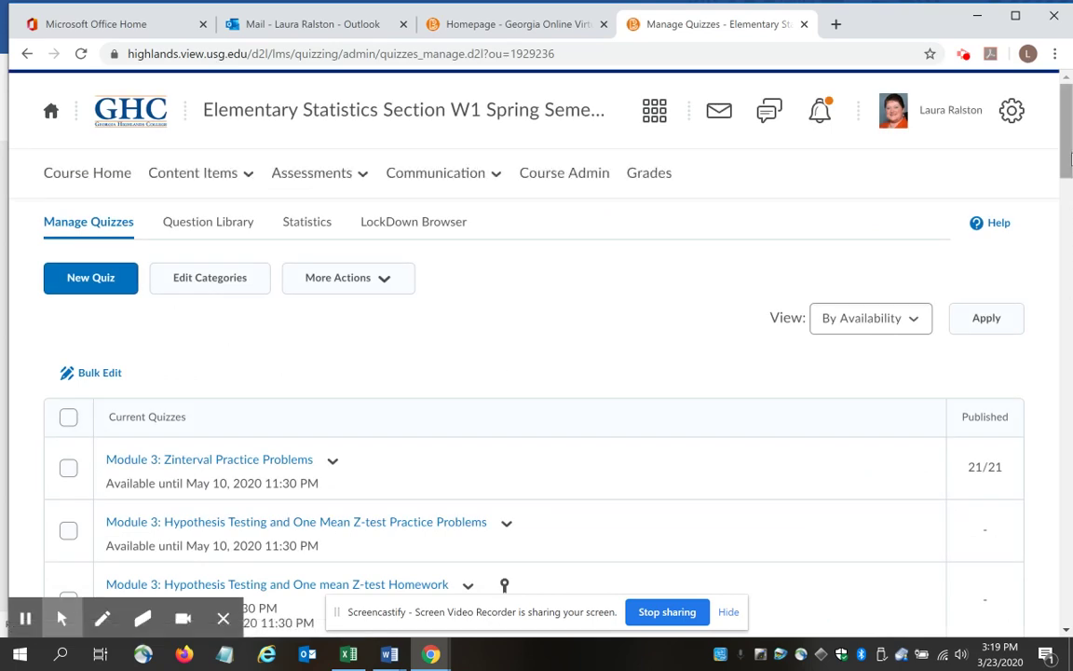
# Step: Open the restrictions of the future quiz FINAL EXAM A --SPRING 2020 for editing
pyautogui.moveTo(1069, 160); pyautogui.dragTo(1064, 346)
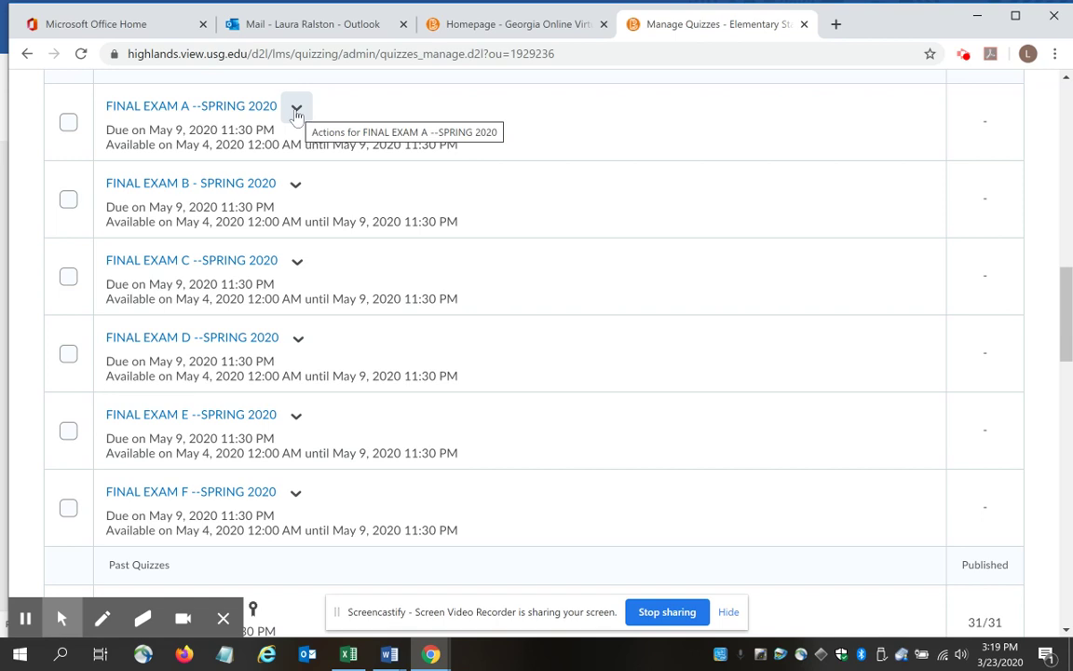
pyautogui.click(296, 109)
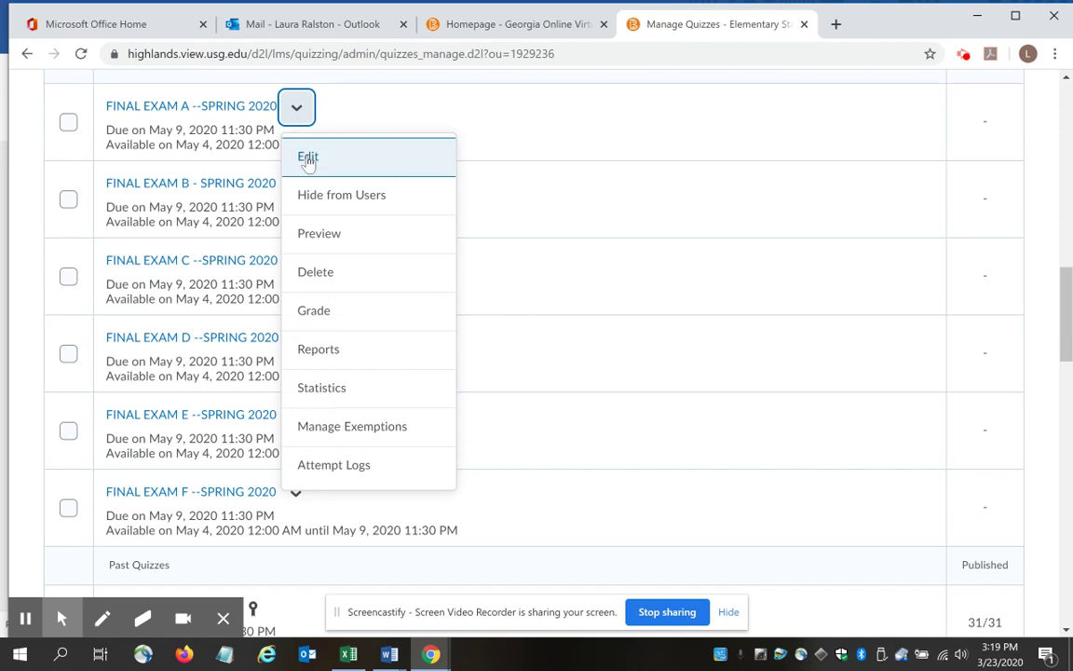
pyautogui.click(306, 156)
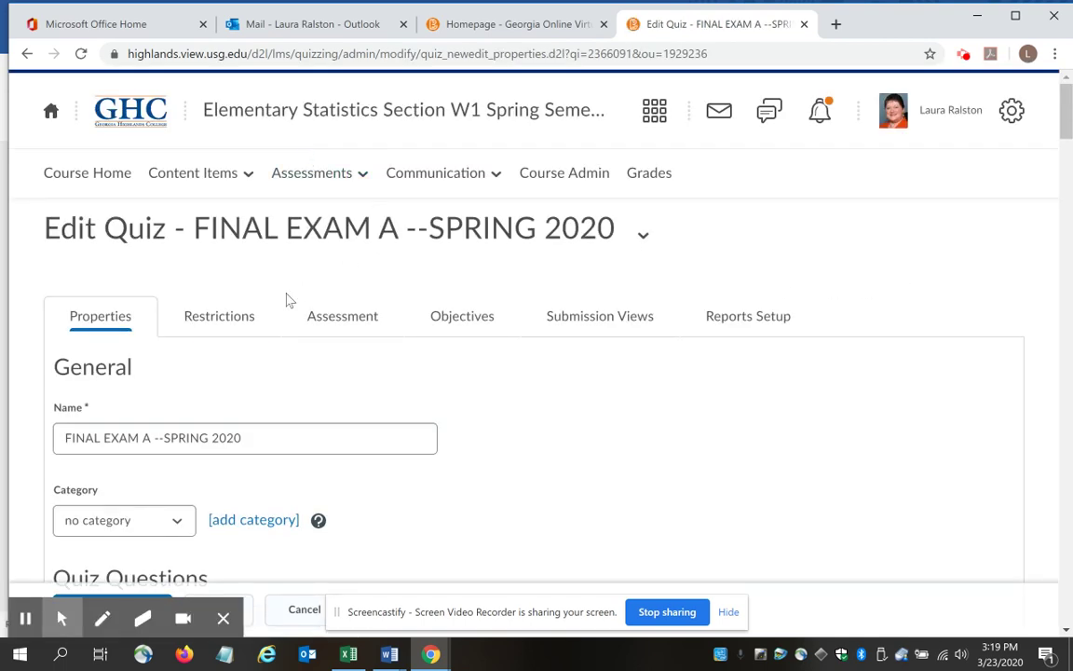
pyautogui.click(219, 322)
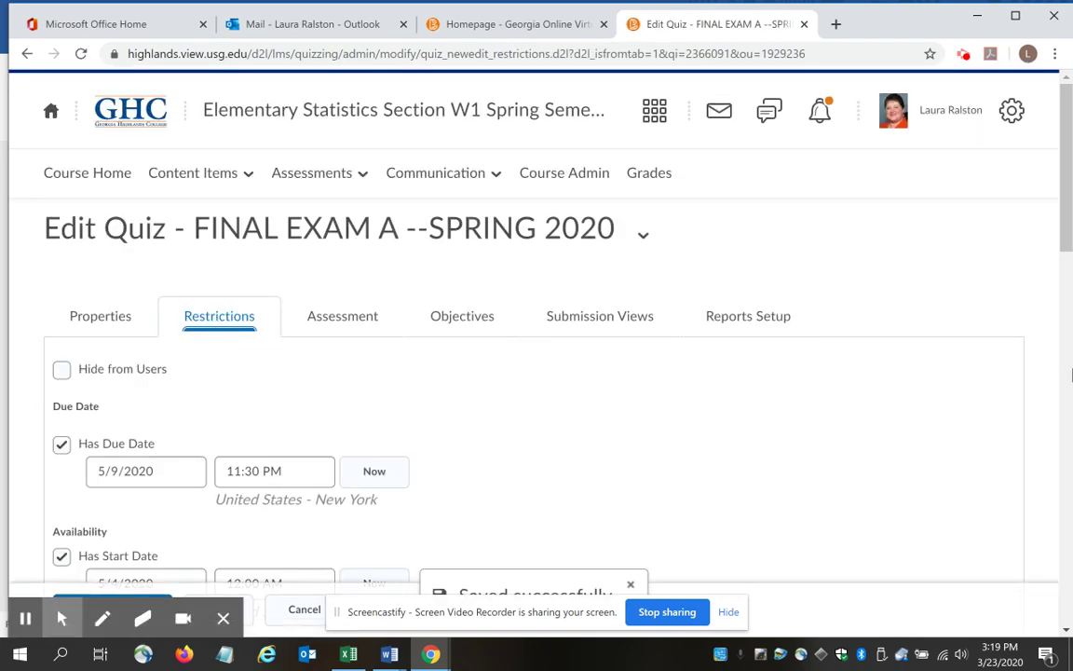
# Step: Allow only users with special access to see Final Exam A, and start adding users to its special access
pyautogui.click(1065, 222)
pyautogui.moveTo(1069, 223); pyautogui.dragTo(1067, 601)
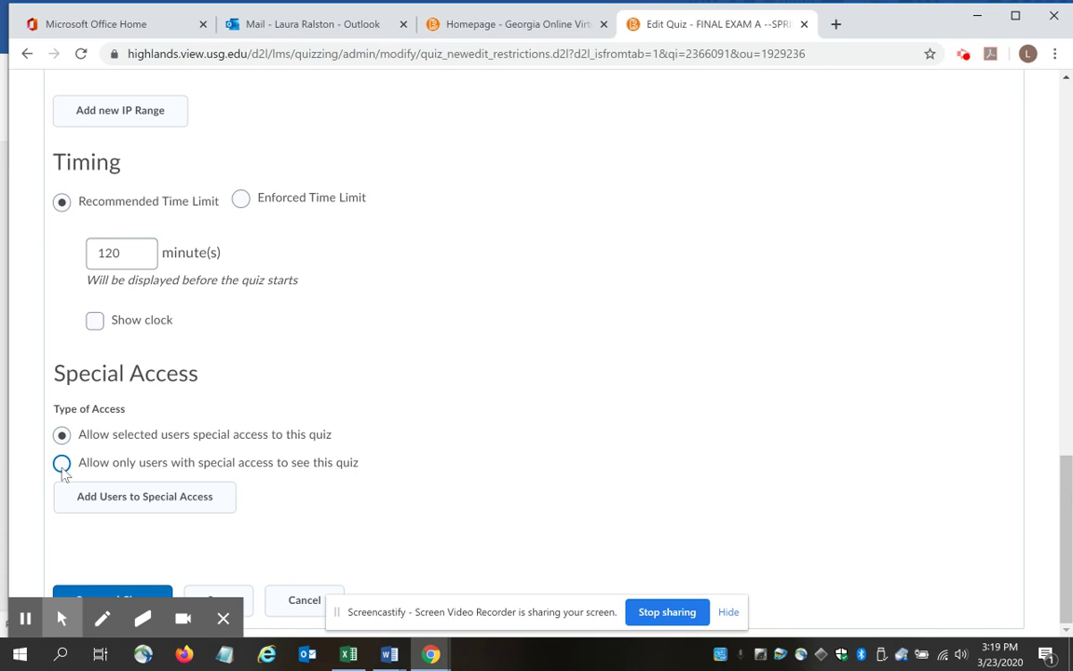
pyautogui.click(62, 466)
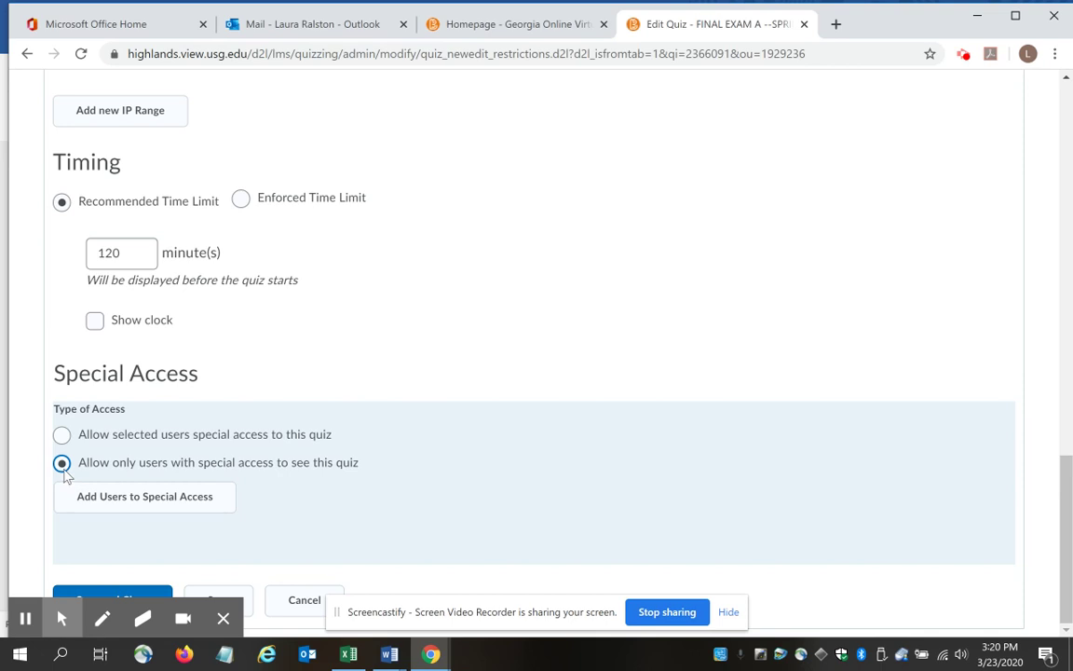
pyautogui.click(172, 501)
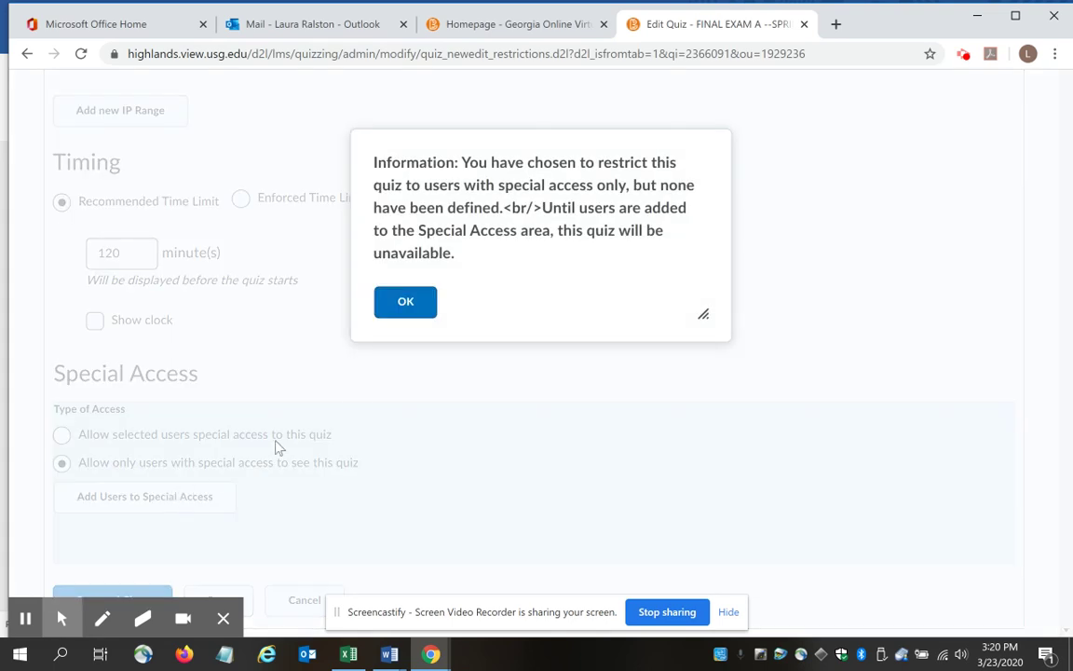
pyautogui.click(406, 315)
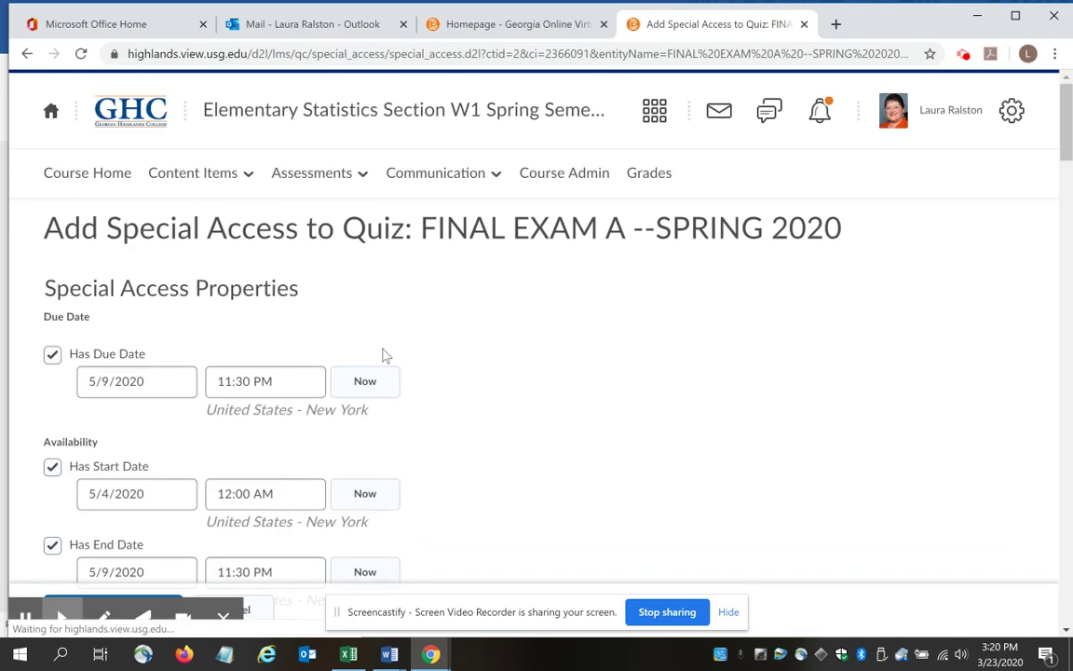
# Step: Give the first five listed students special access to Final Exam A, skipping admin and ITS accounts, then save and close the quiz
pyautogui.moveTo(1070, 163); pyautogui.dragTo(1067, 175)
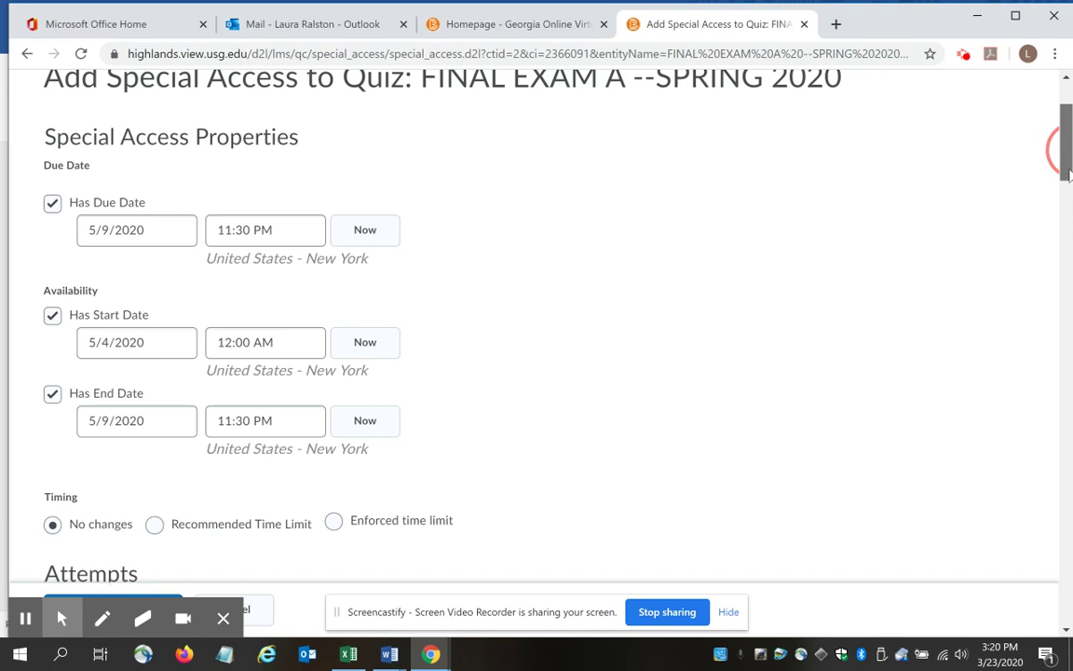
pyautogui.moveTo(1070, 175); pyautogui.dragTo(1064, 276)
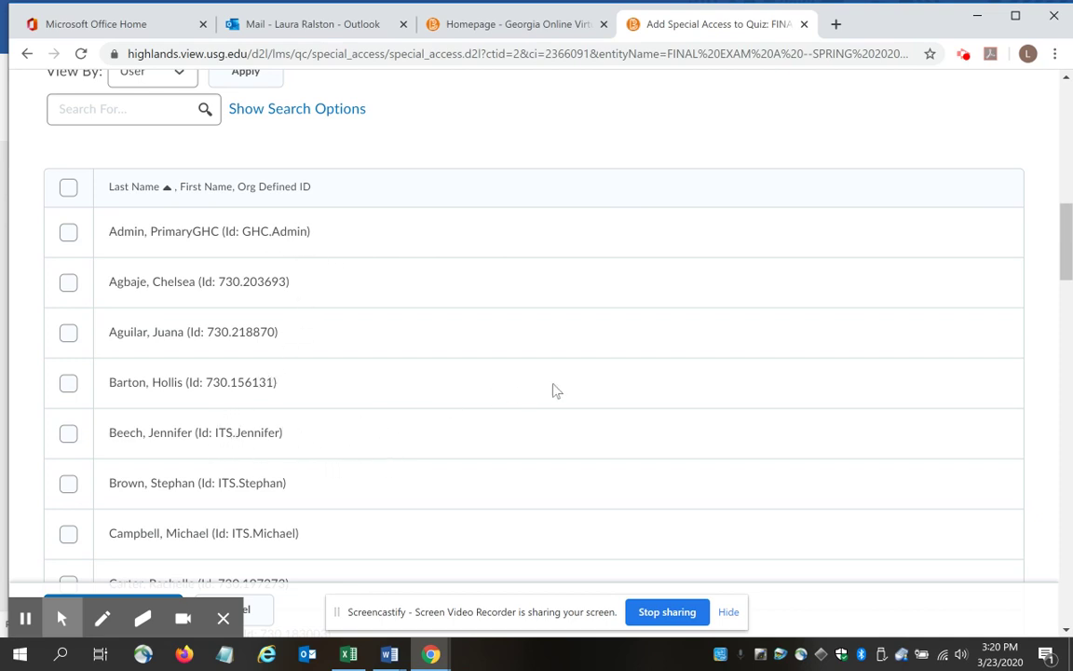
pyautogui.click(68, 282)
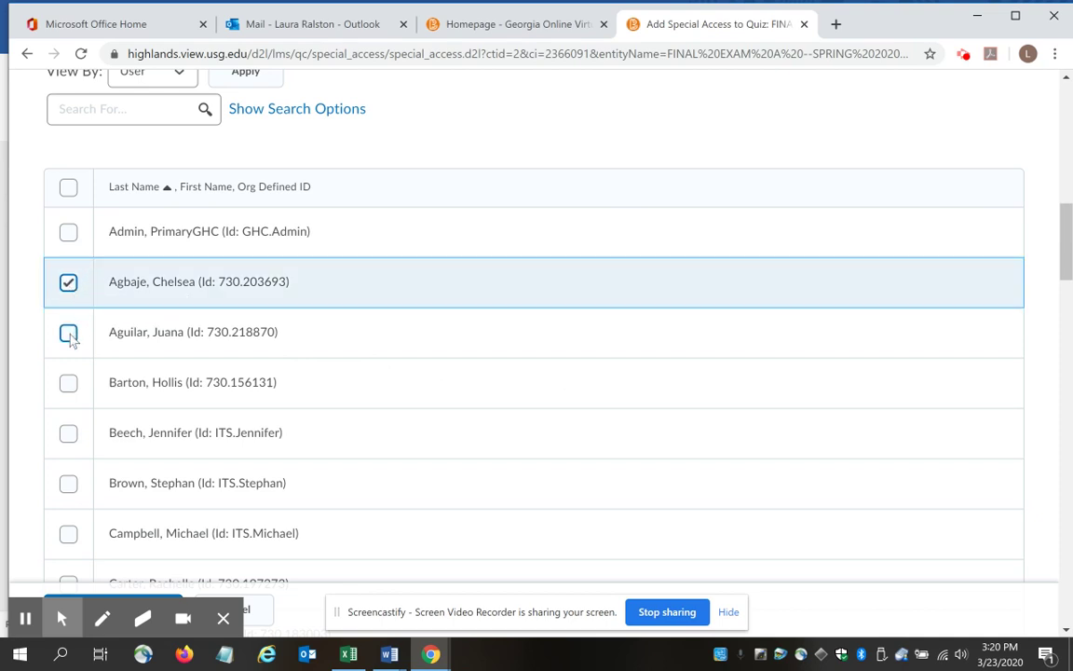
pyautogui.click(69, 333)
pyautogui.click(68, 383)
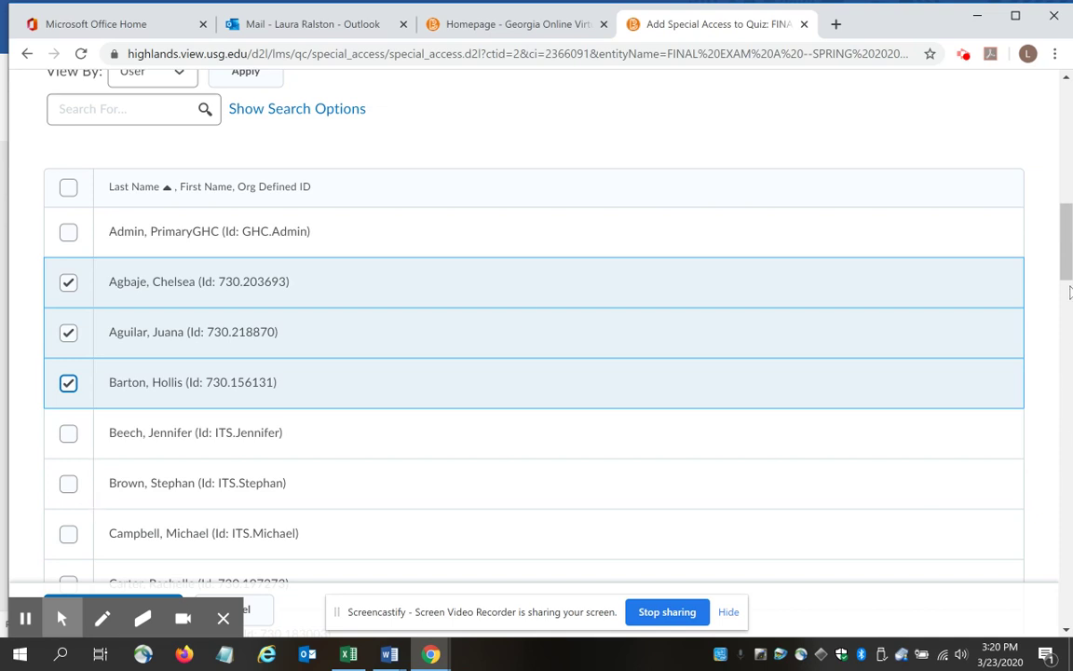
pyautogui.moveTo(1067, 253); pyautogui.dragTo(1066, 291)
pyautogui.click(68, 405)
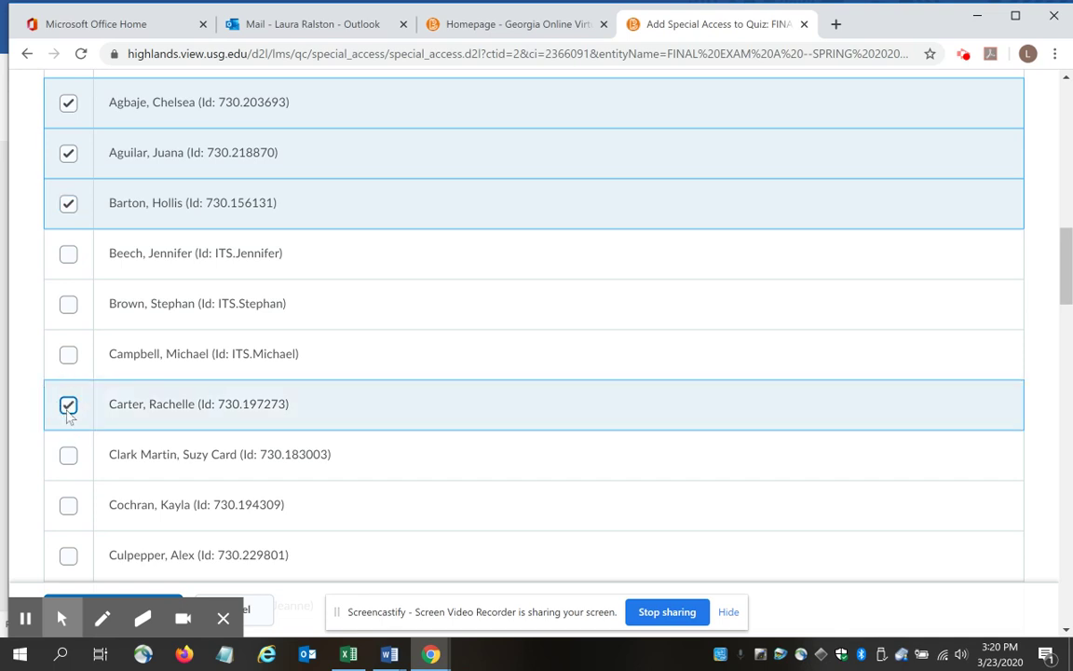
pyautogui.click(69, 456)
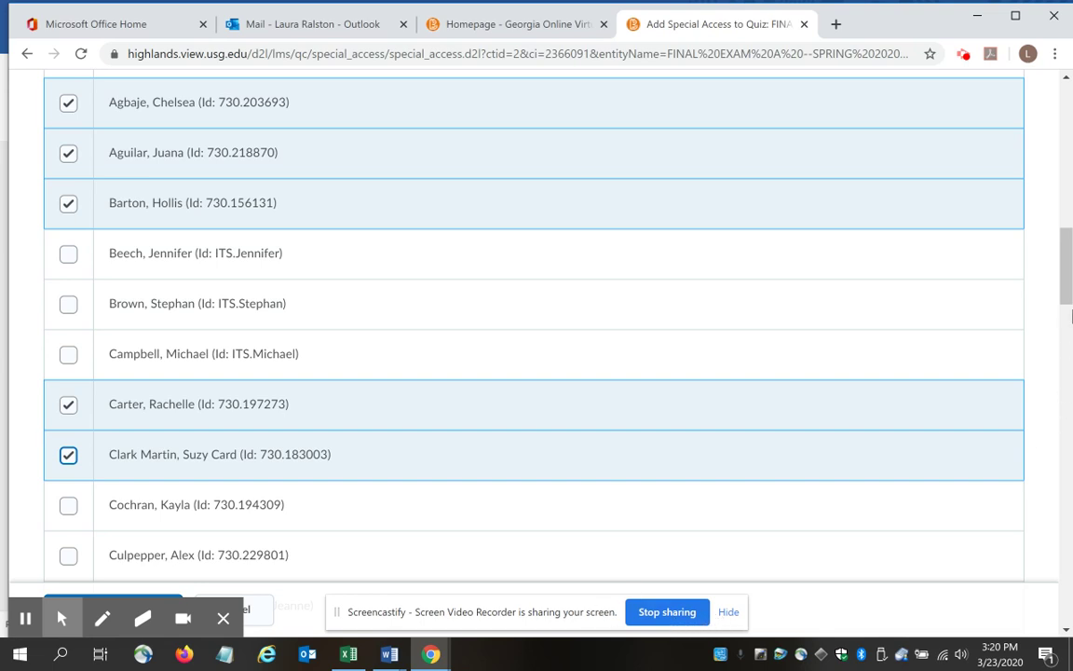
pyautogui.moveTo(1064, 282); pyautogui.dragTo(1070, 615)
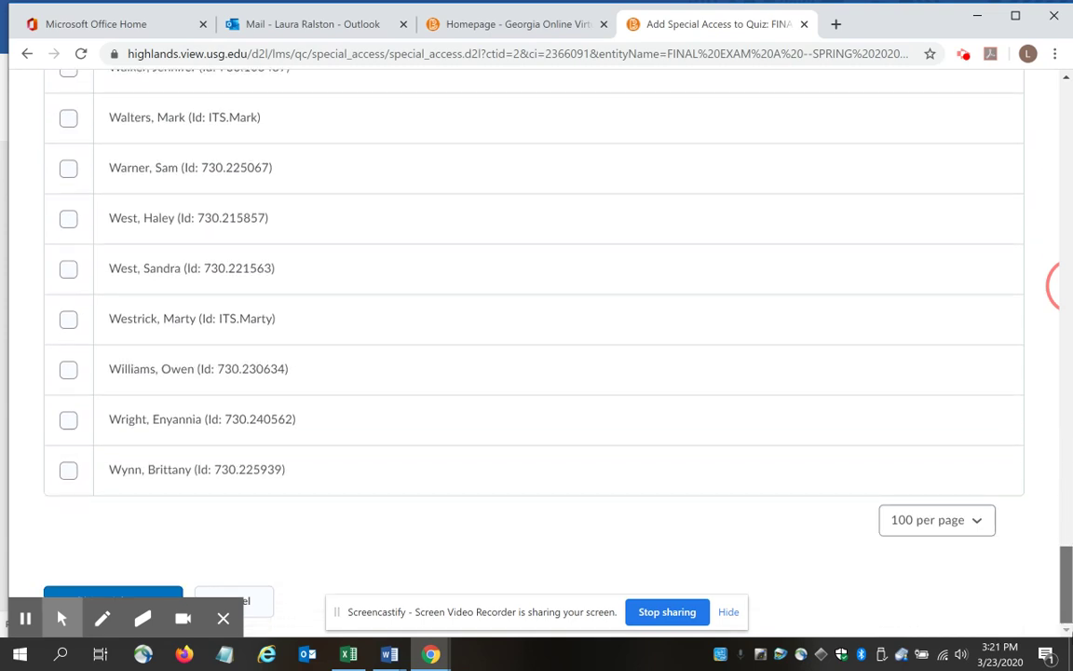
pyautogui.click(224, 618)
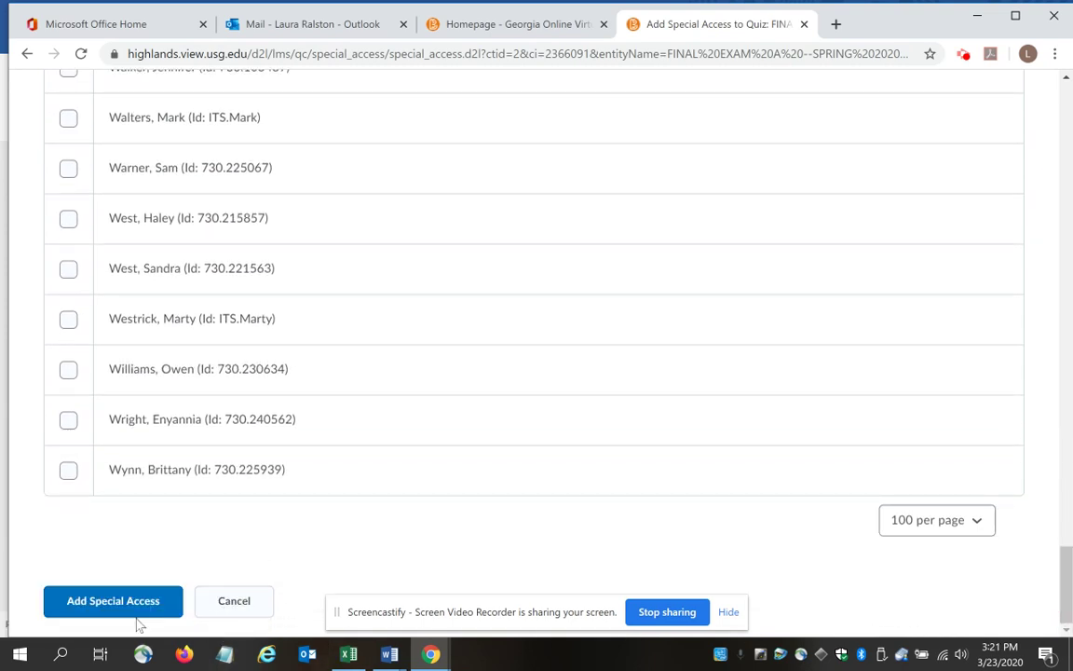
pyautogui.click(96, 608)
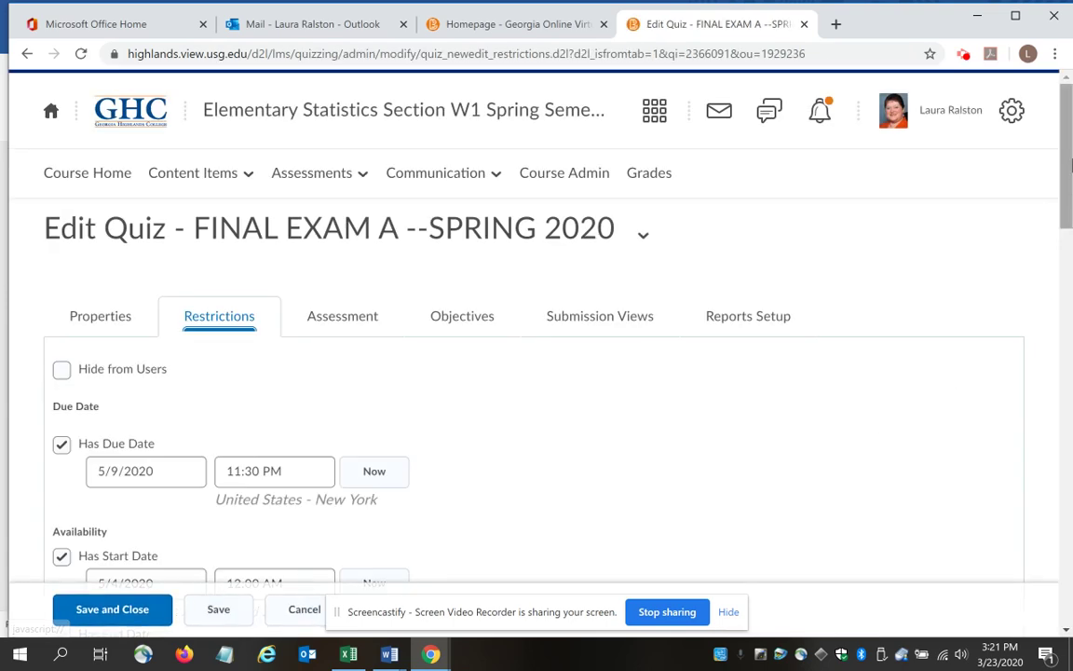
pyautogui.moveTo(1070, 166); pyautogui.dragTo(990, 251)
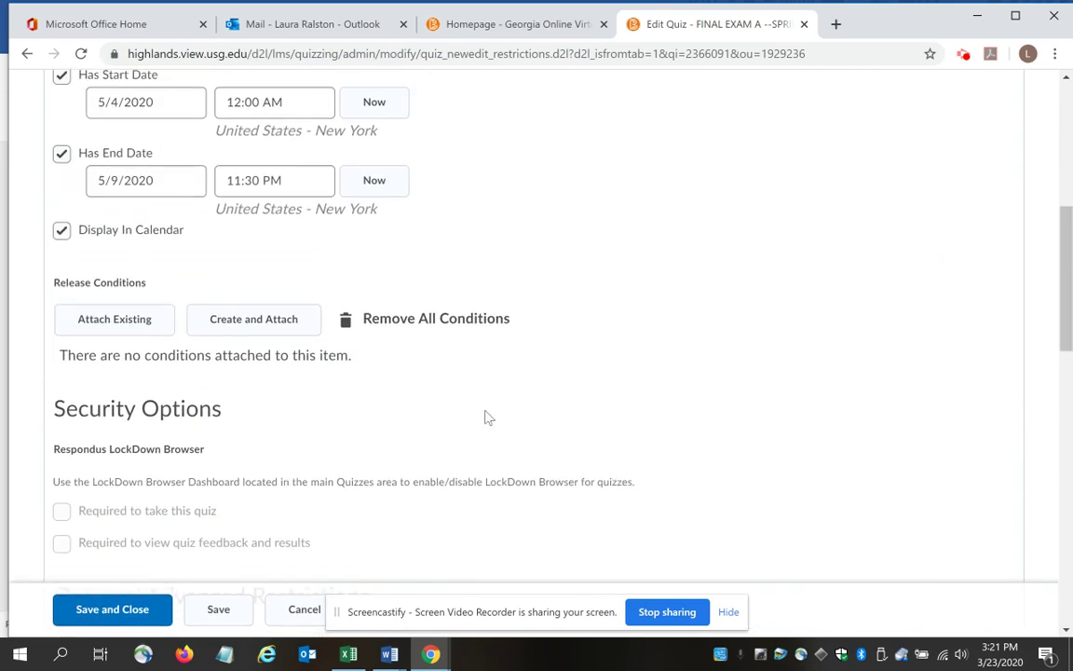
pyautogui.click(123, 616)
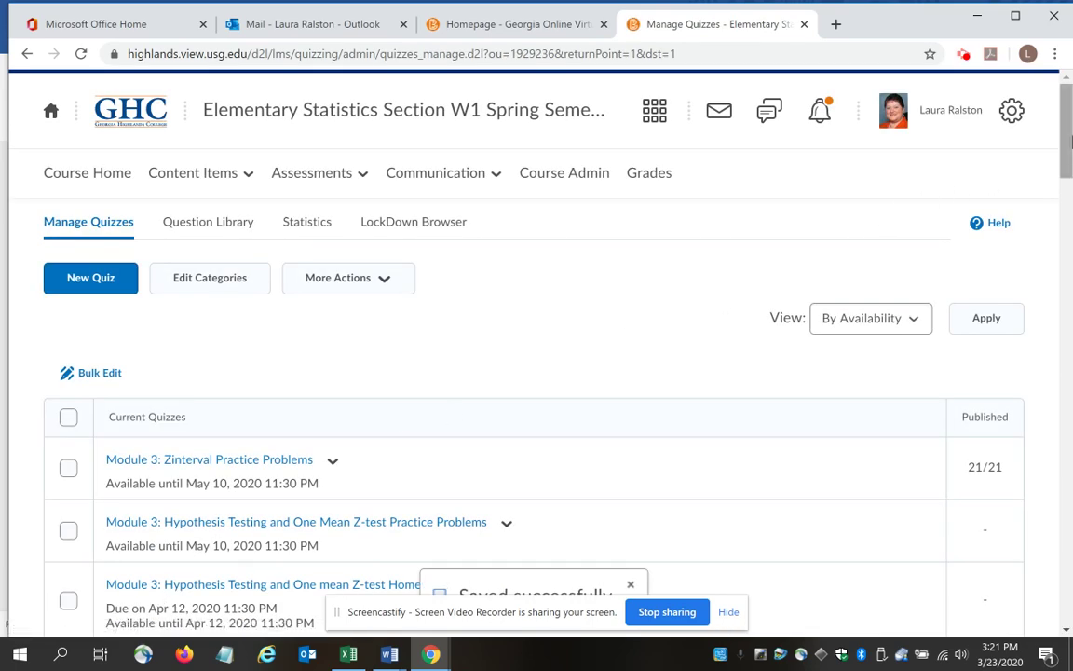
# Step: Open the restrictions of the future quiz FINAL EXAM B - SPRING 2020 for editing
pyautogui.moveTo(1072, 139); pyautogui.dragTo(1055, 317)
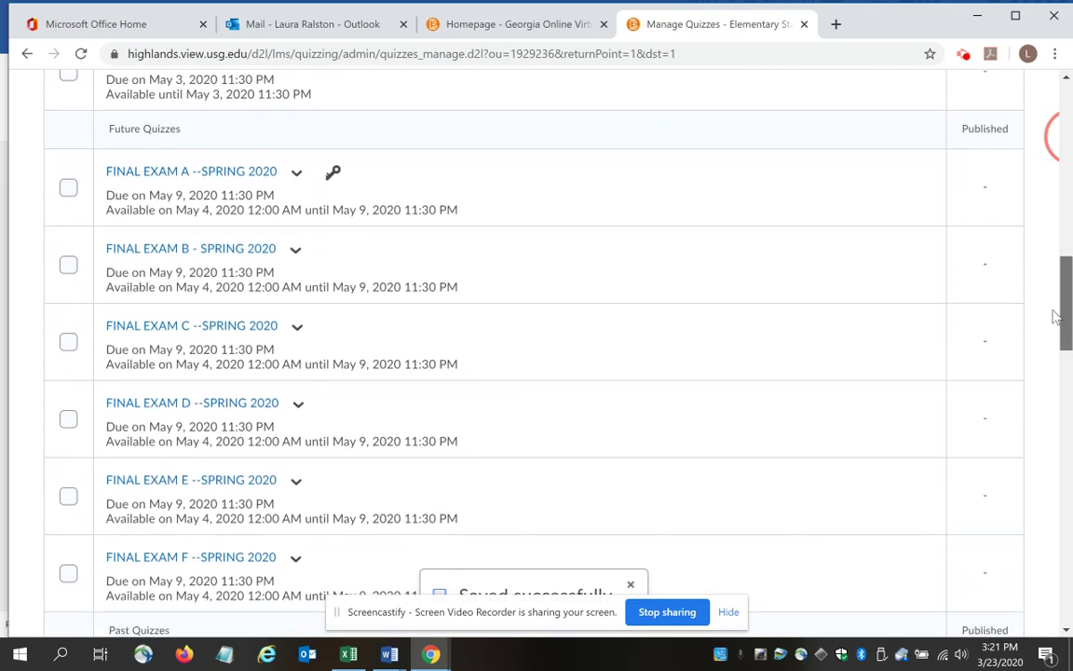
pyautogui.click(296, 249)
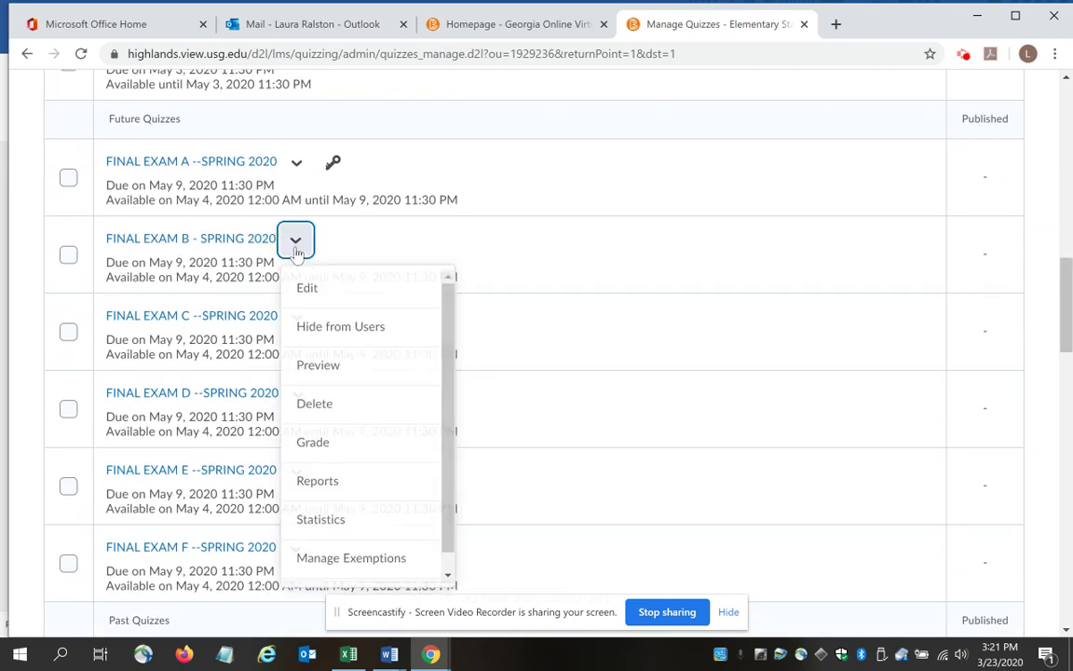
pyautogui.click(311, 291)
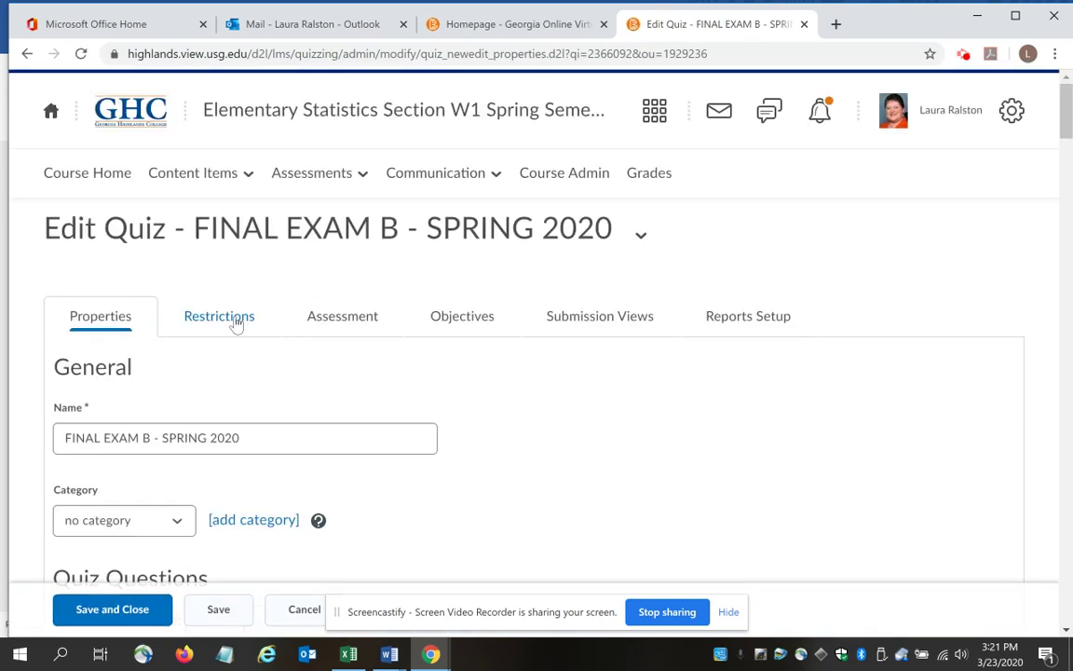
pyautogui.click(230, 324)
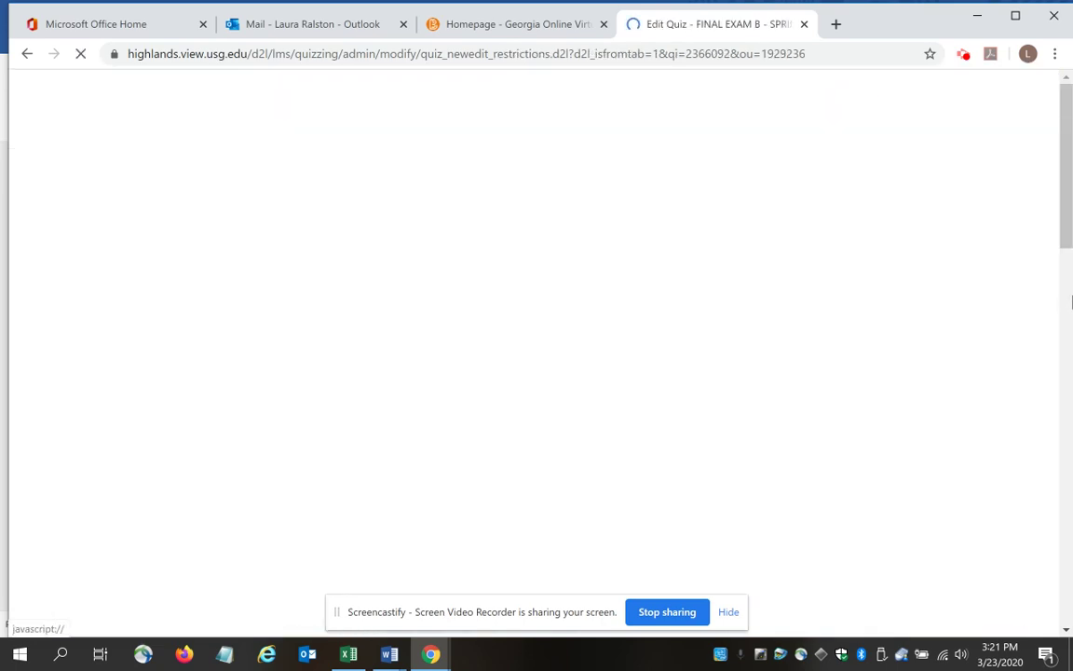
# Step: Allow only users with special access to see Final Exam B, and start adding users to its special access
pyautogui.moveTo(1070, 220); pyautogui.dragTo(1059, 514)
pyautogui.scroll(-3, 1059, 514)
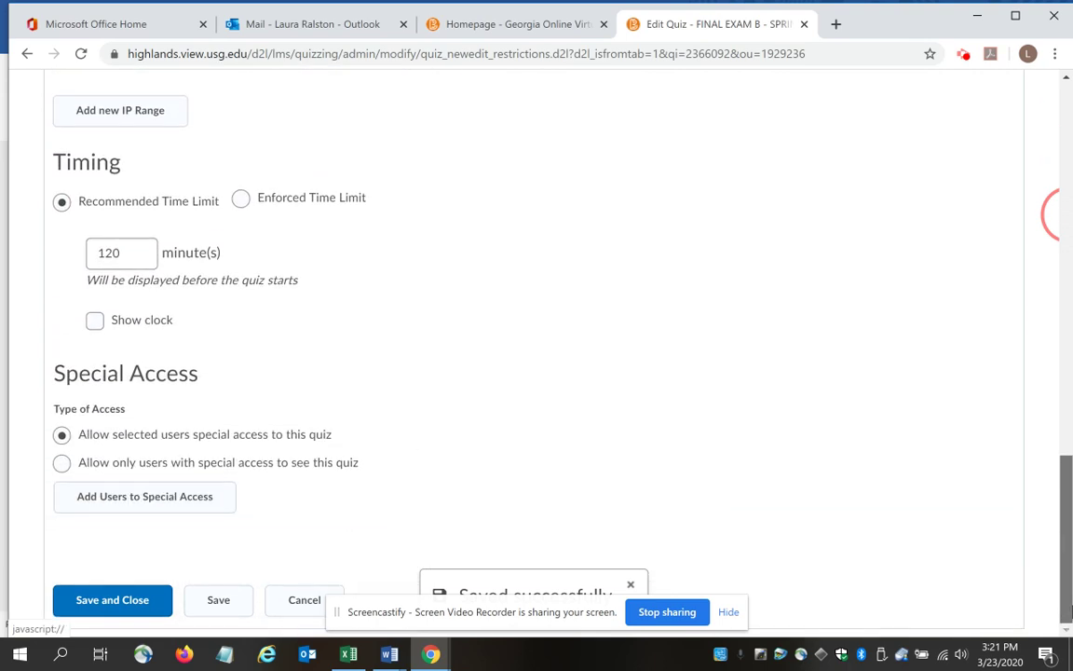
pyautogui.click(62, 463)
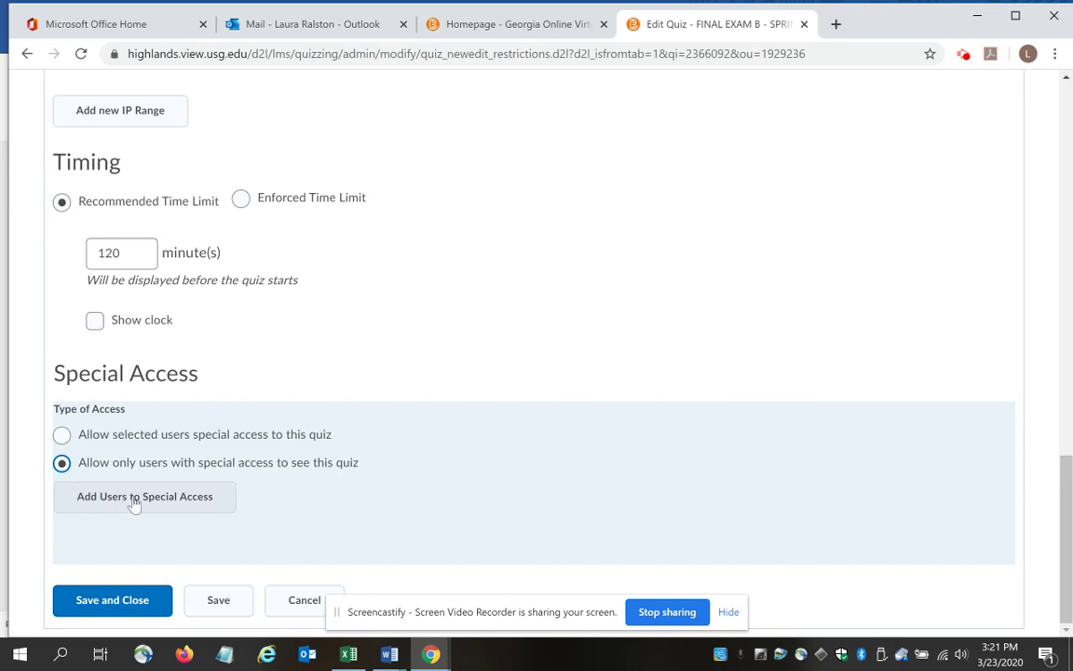
pyautogui.click(142, 500)
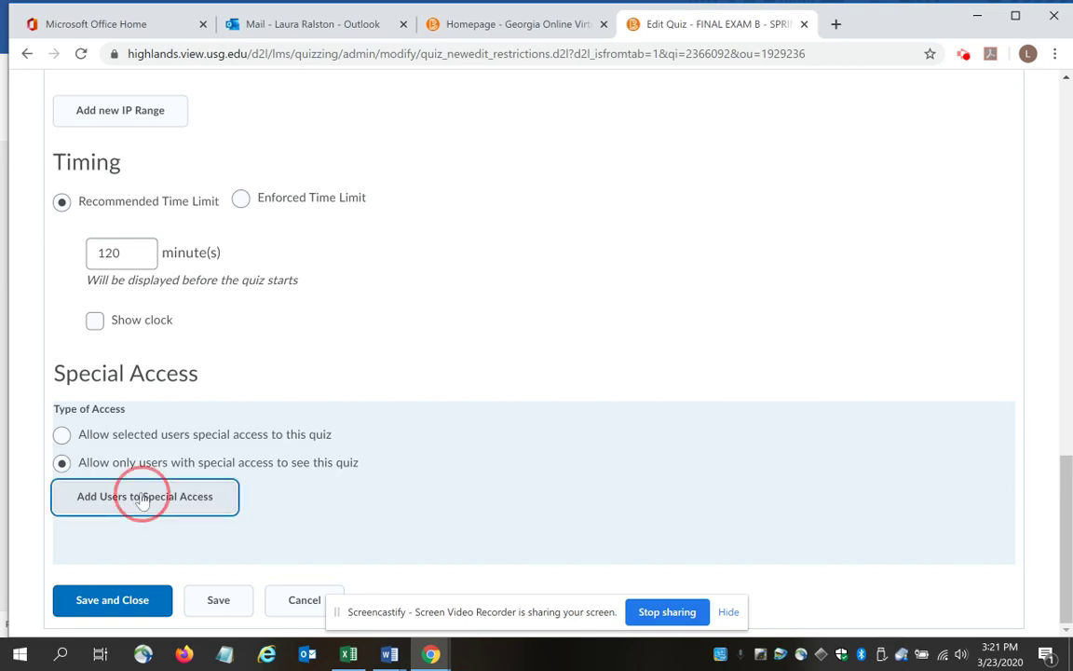
pyautogui.click(412, 307)
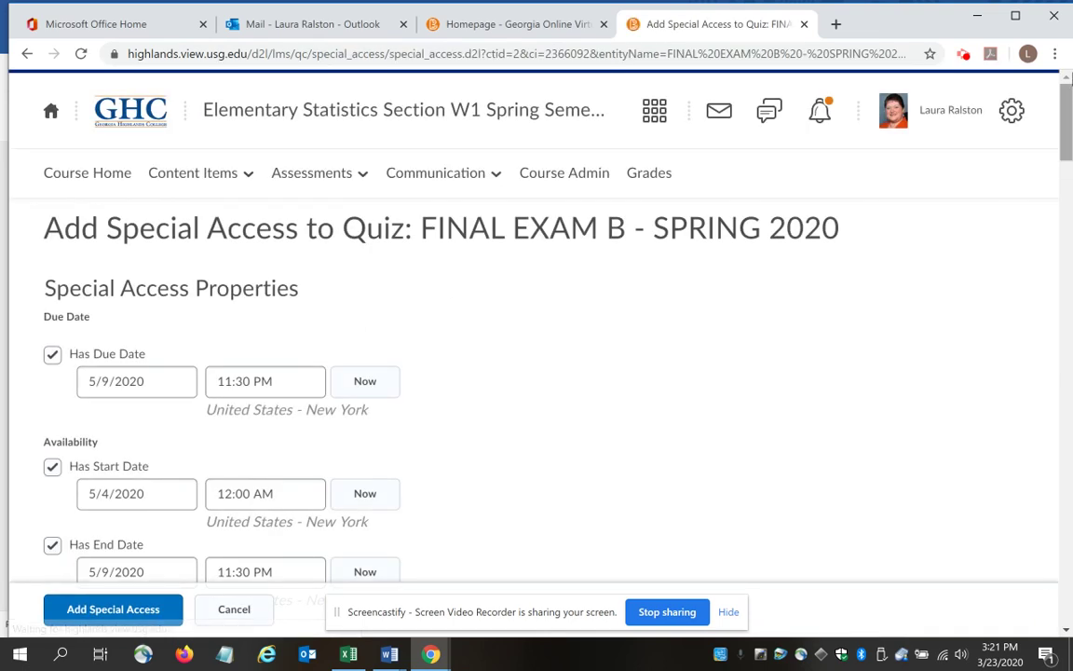
# Step: Give the next five listed students special access to Final Exam B, skipping non-student accounts, then save and close the quiz
pyautogui.moveTo(1066, 110); pyautogui.dragTo(1069, 250)
pyautogui.scroll(-3, 400, 346)
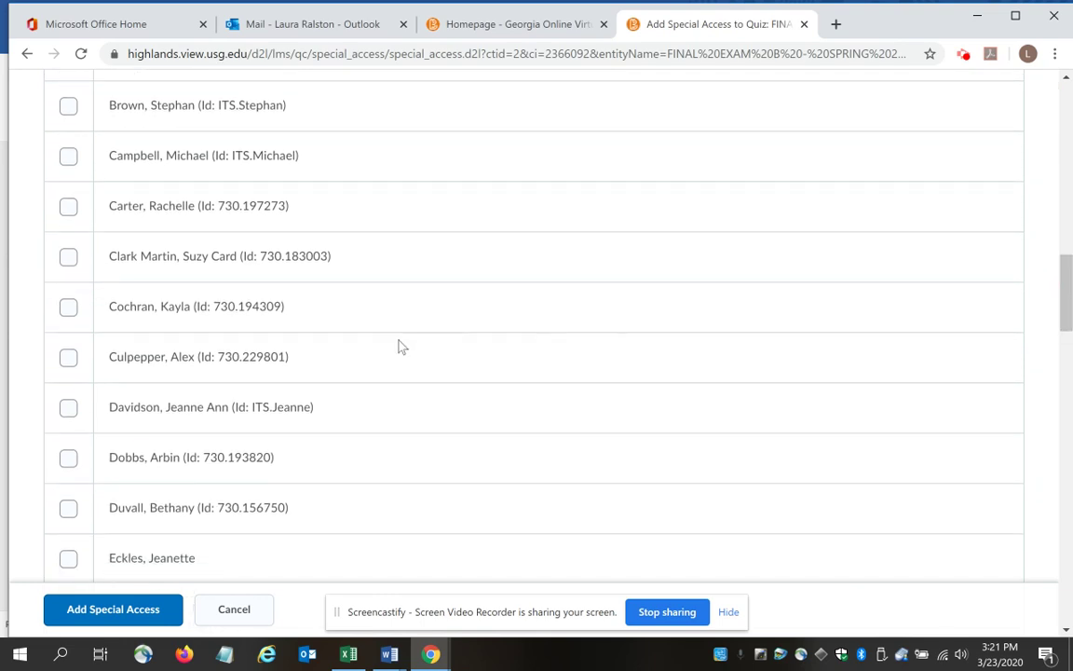
pyautogui.click(68, 307)
pyautogui.click(68, 362)
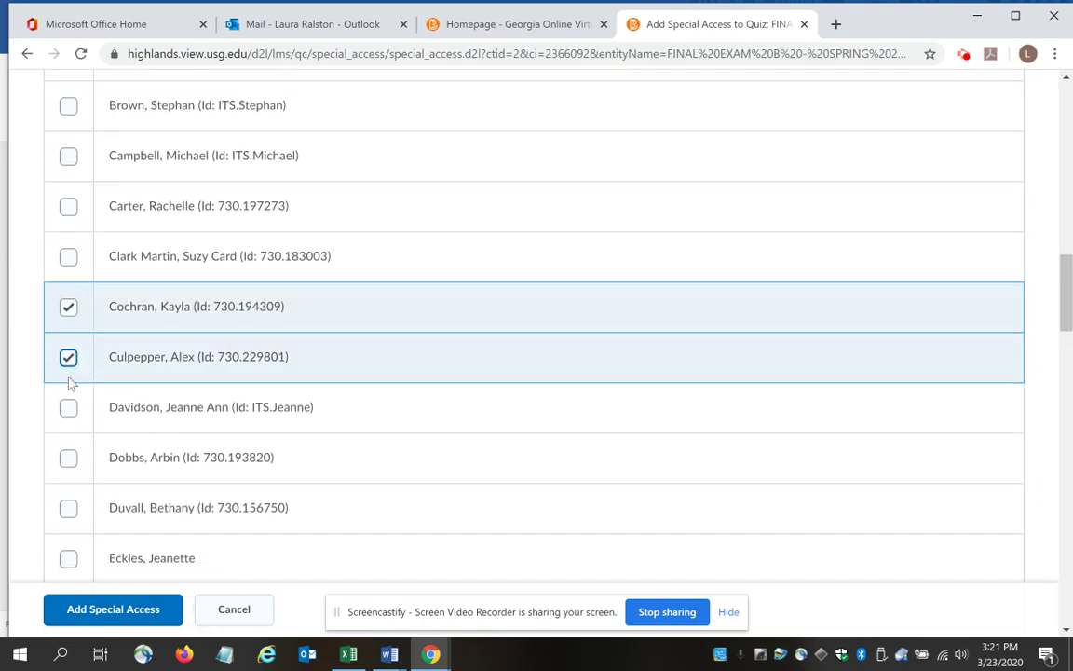
pyautogui.click(70, 460)
pyautogui.click(68, 508)
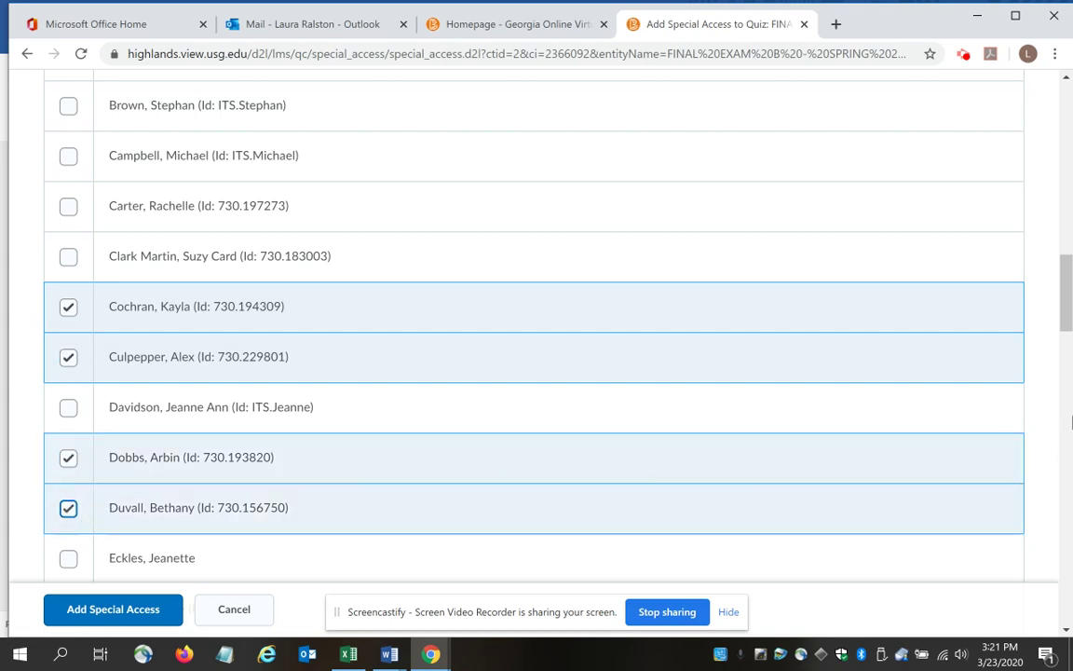
pyautogui.click(1067, 321)
pyautogui.moveTo(1068, 321); pyautogui.dragTo(1068, 361)
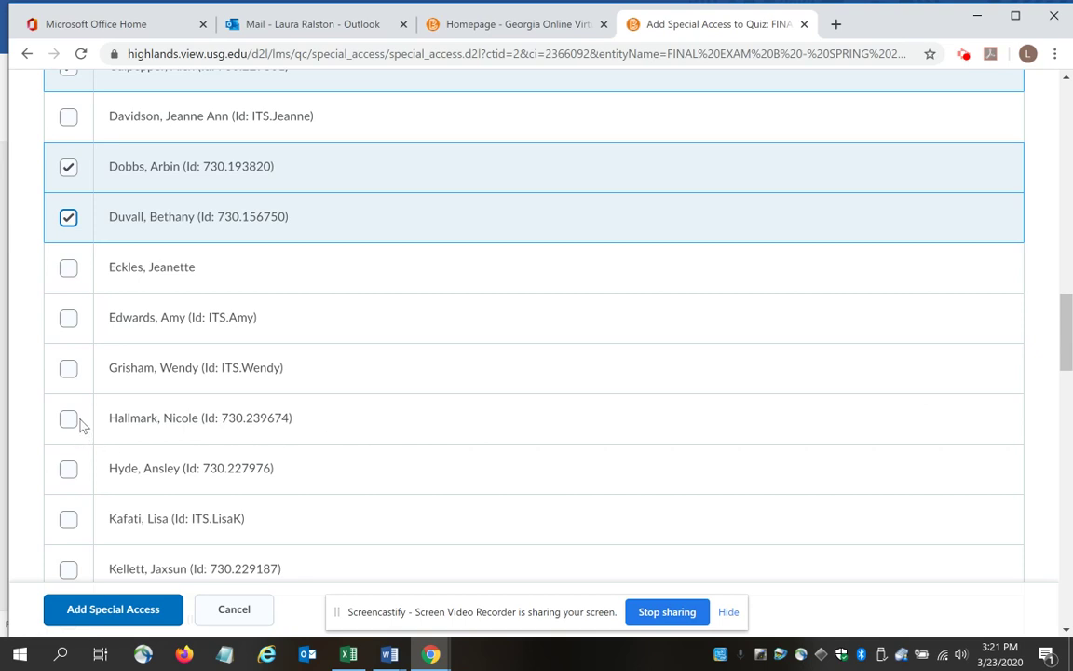
pyautogui.click(69, 420)
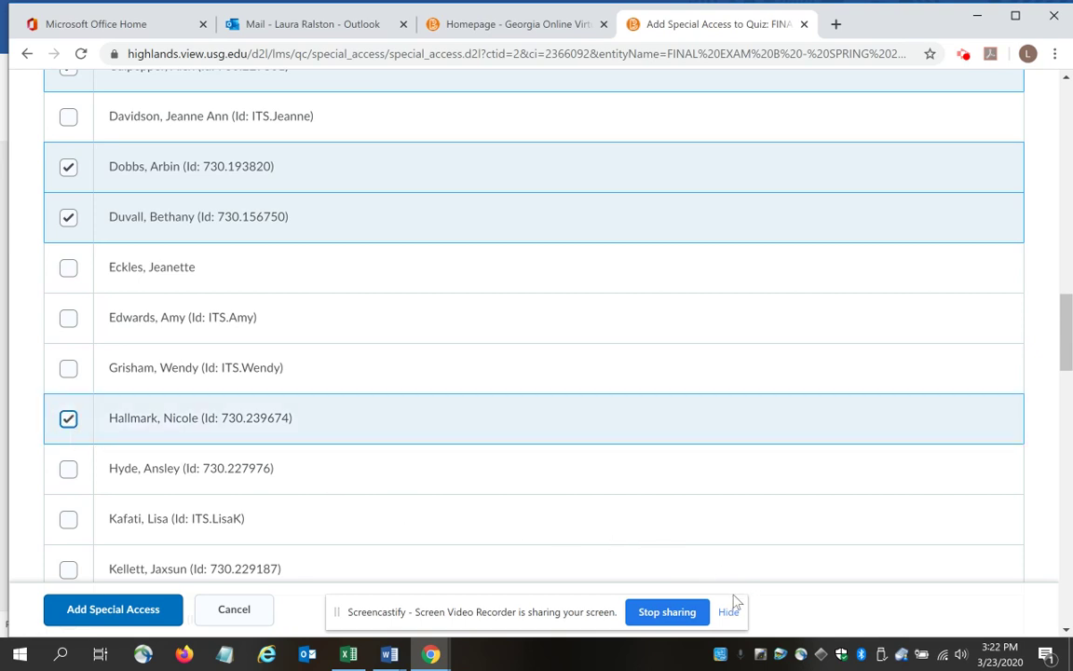
pyautogui.click(139, 610)
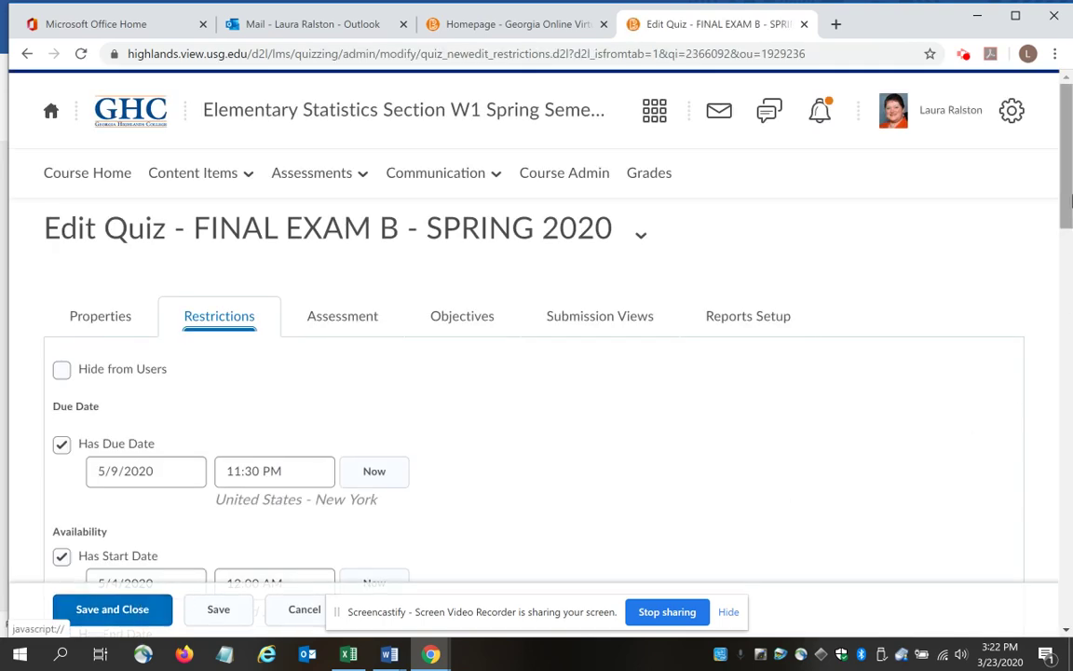
pyautogui.moveTo(1071, 306); pyautogui.dragTo(1071, 617)
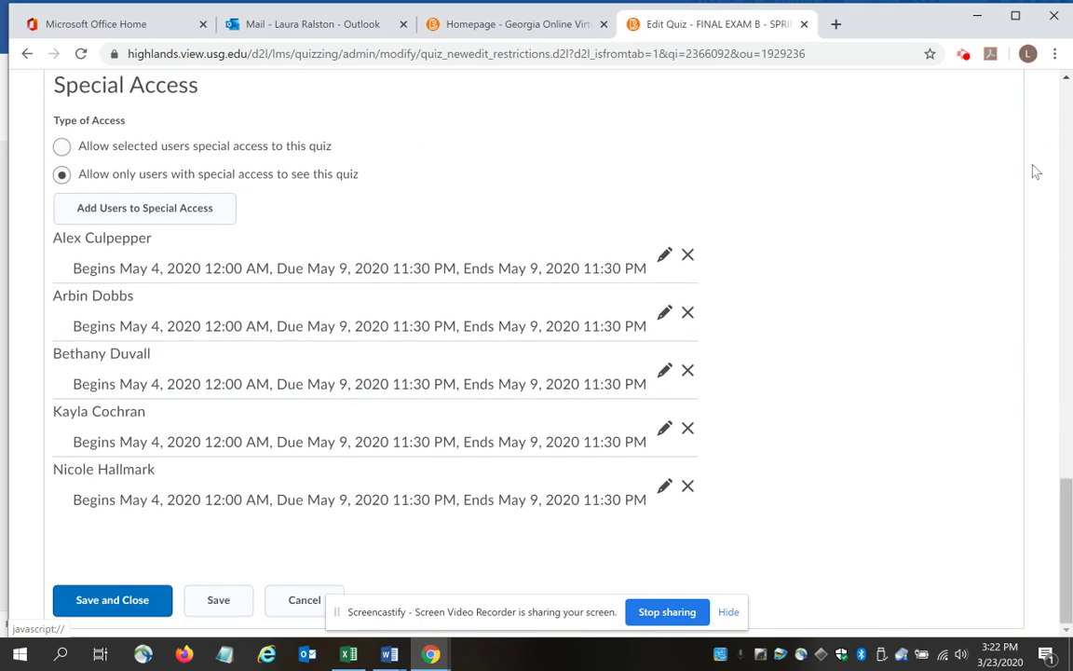
pyautogui.click(121, 601)
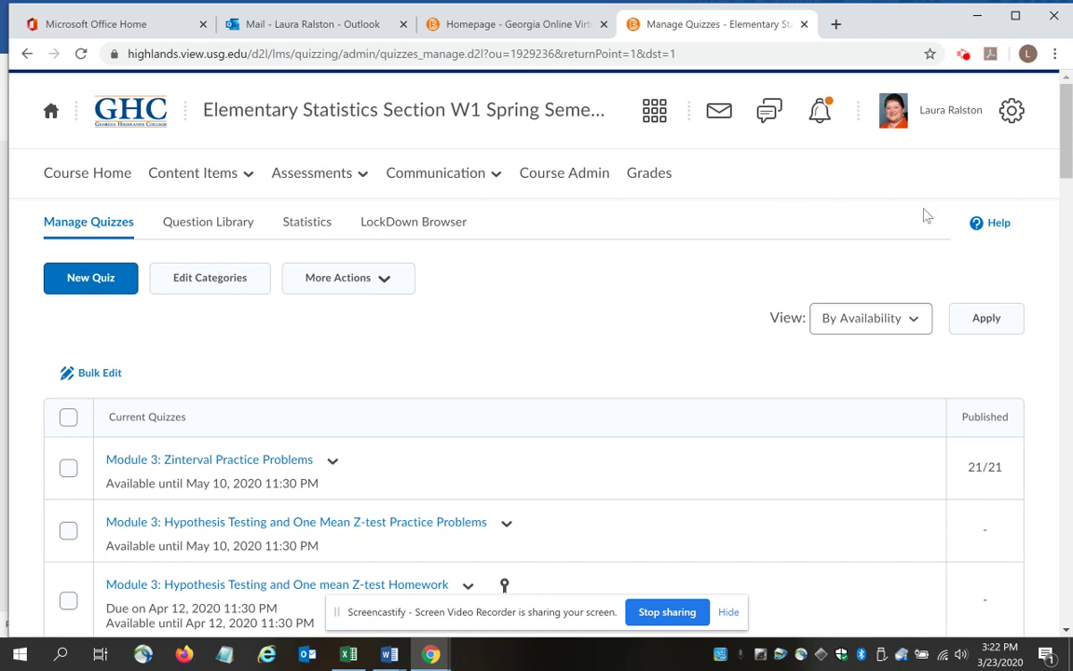
pyautogui.moveTo(1065, 147); pyautogui.dragTo(1066, 162)
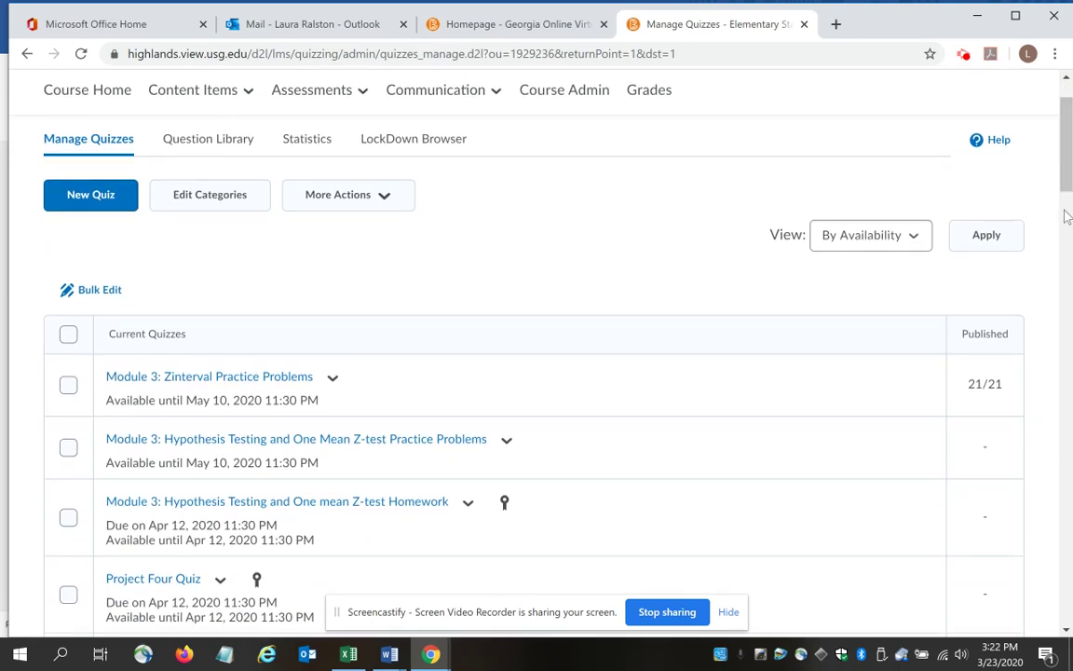